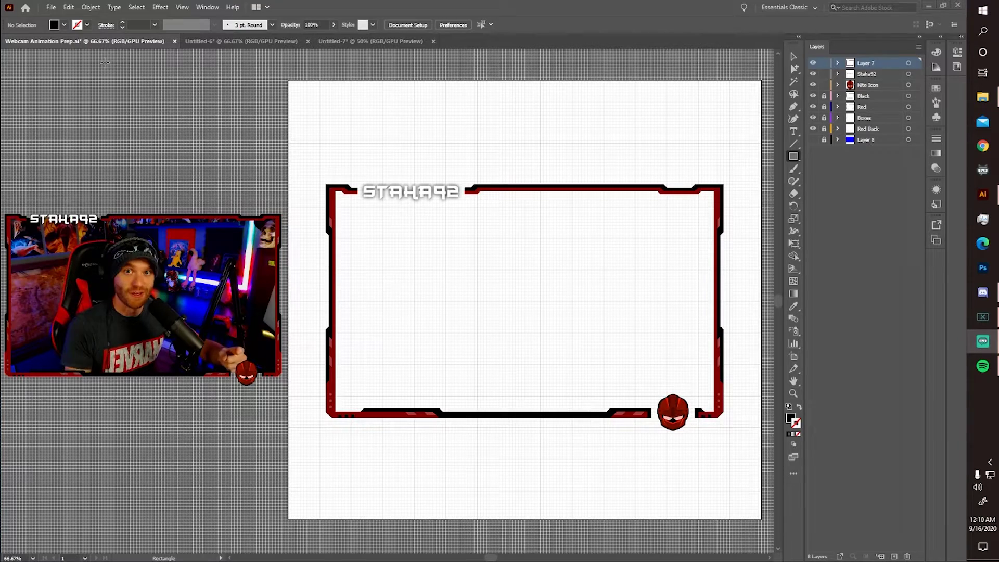
Step: Create a new blank 1000 × 1000 px document, Untitled-8, from File > New
click(51, 7)
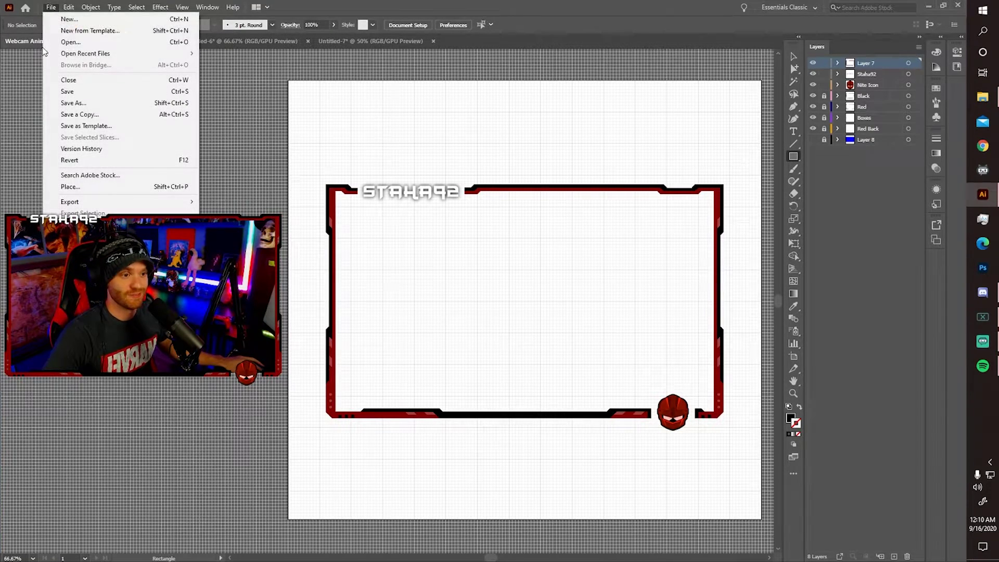
click(60, 16)
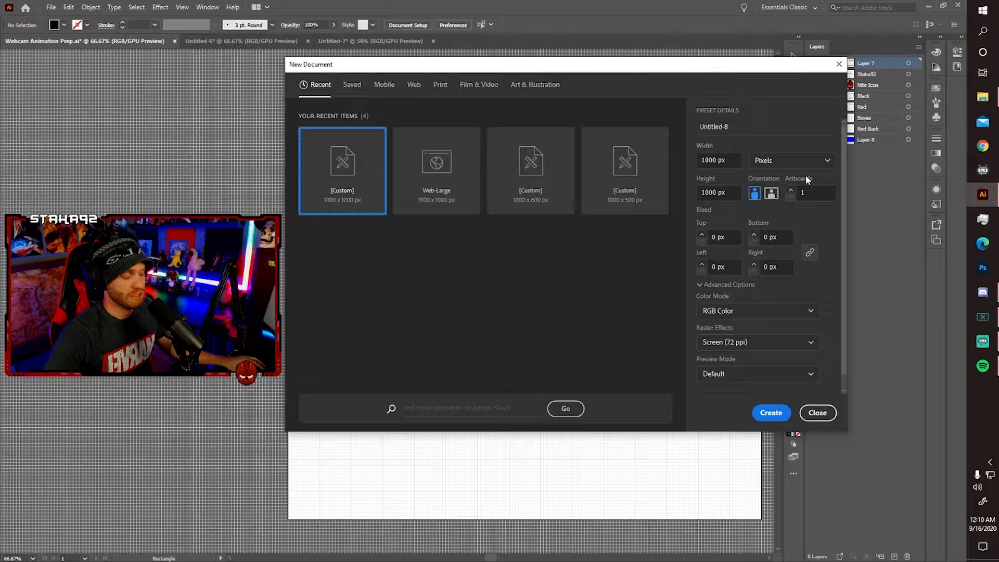
click(772, 412)
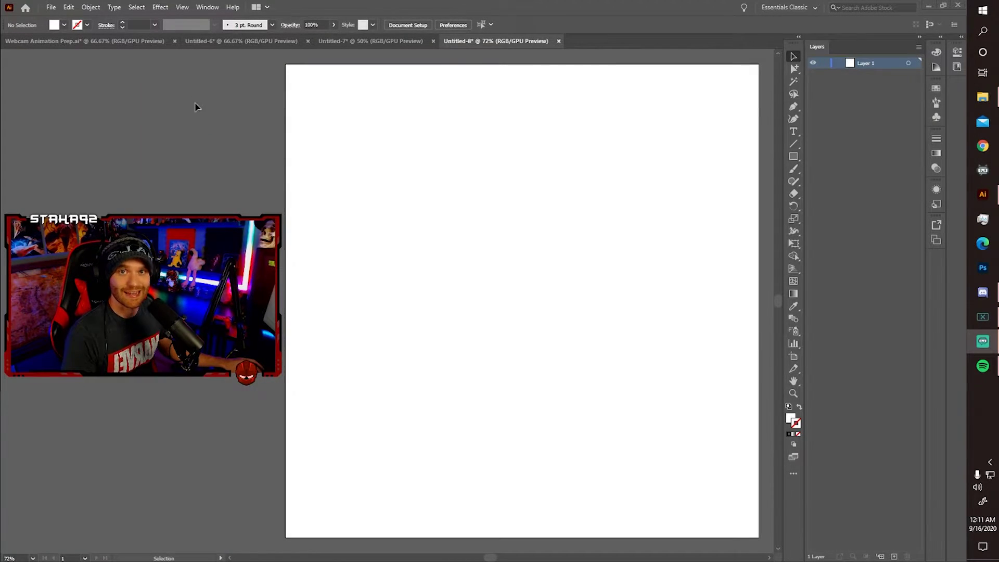
click(207, 7)
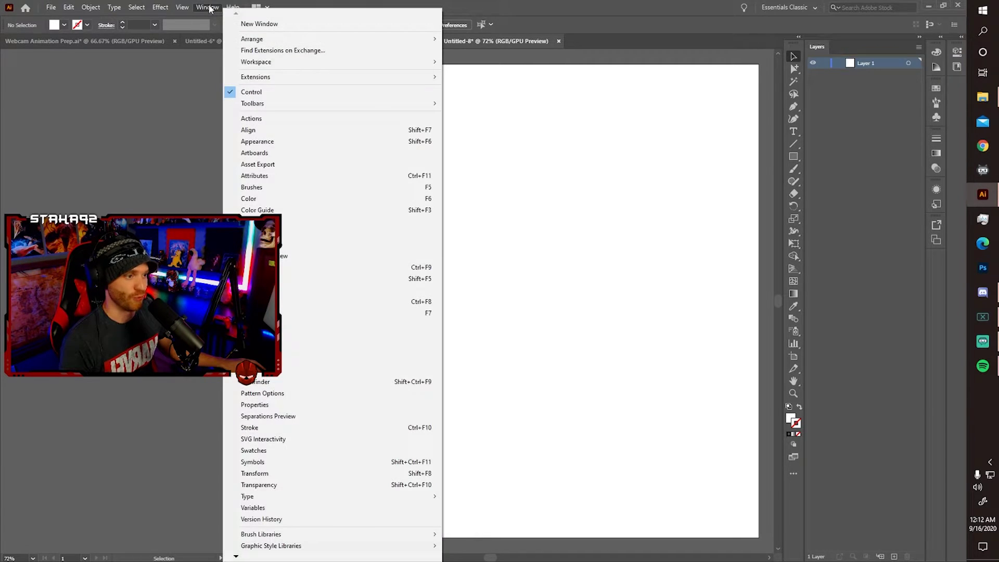
mouse_move(259, 63)
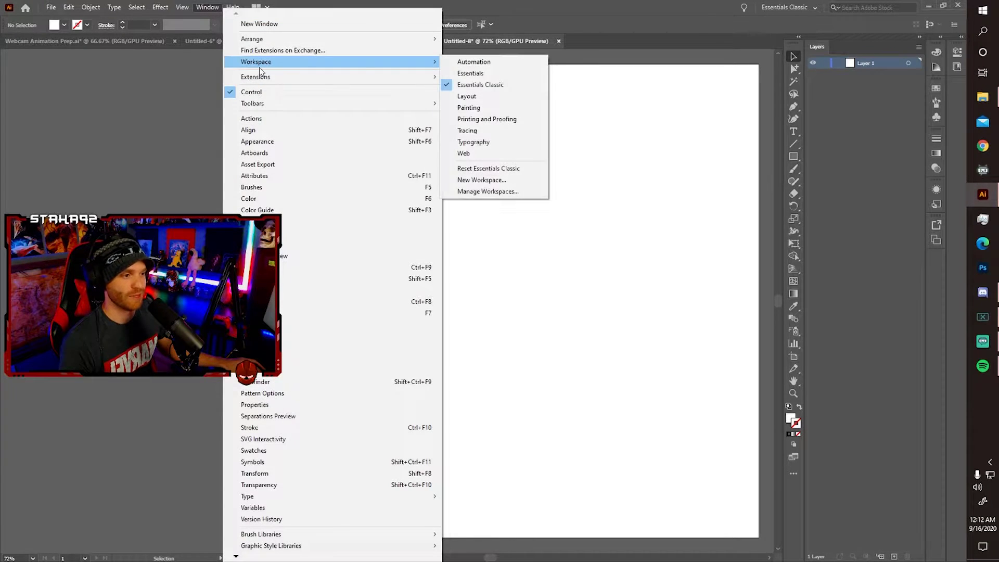
click(489, 86)
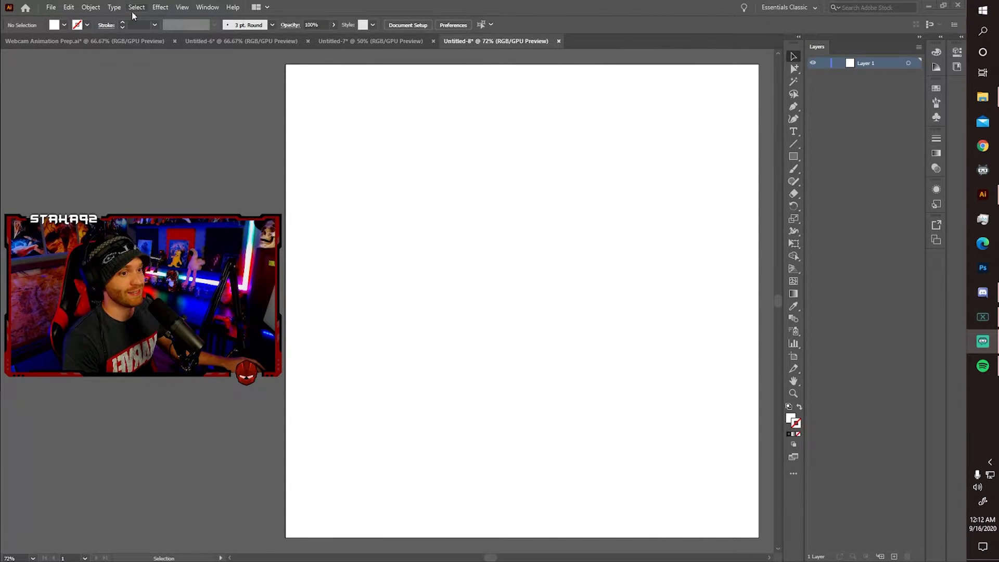
click(68, 7)
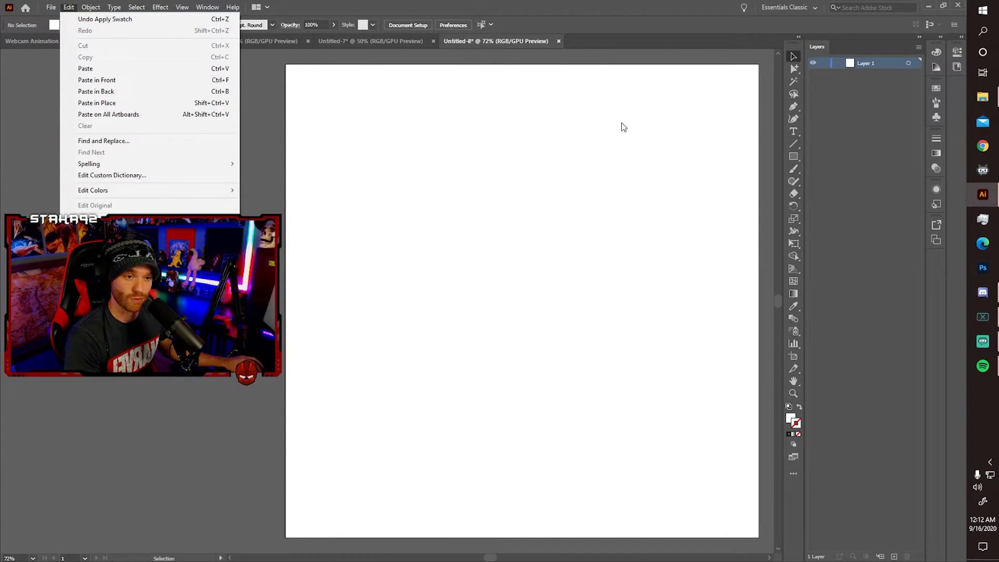
Step: In Guides & Grid preferences, set a gridline every 1 px with 1 subdivision
click(554, 16)
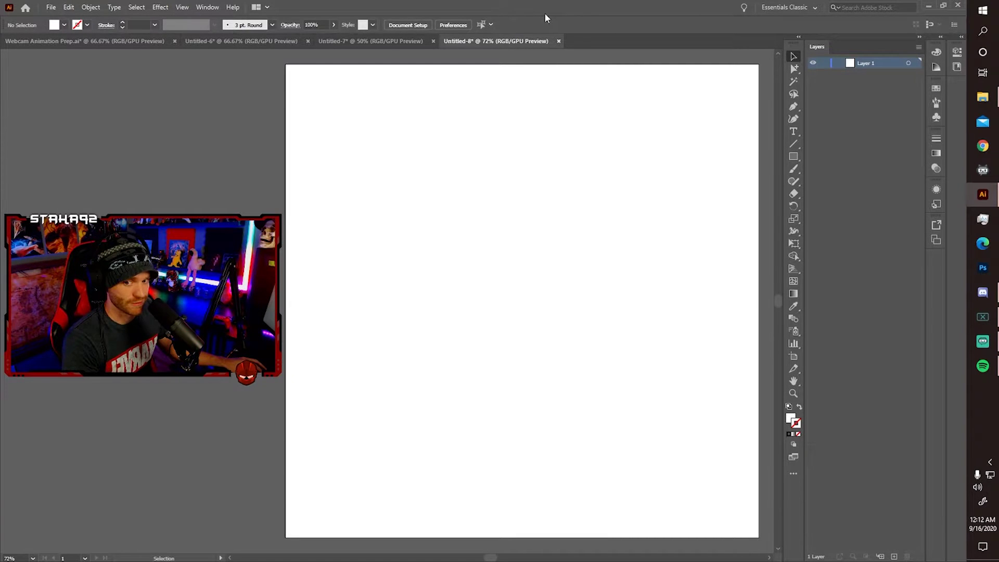
click(446, 26)
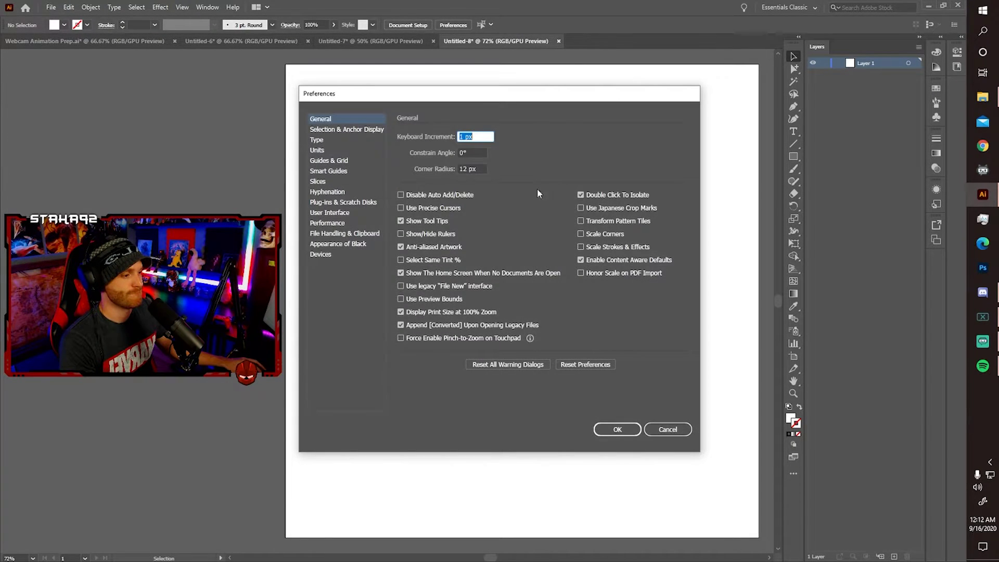
click(329, 162)
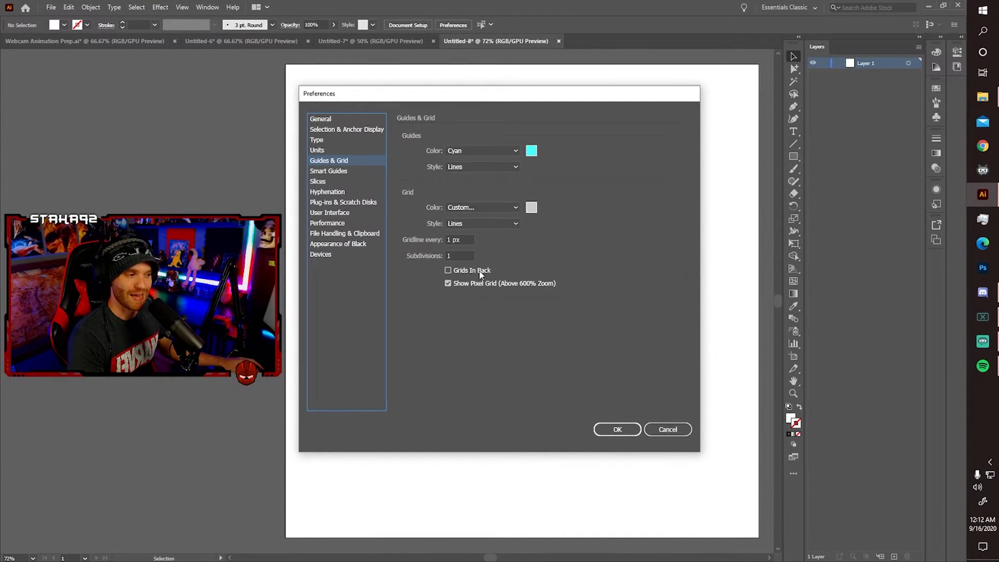
click(618, 429)
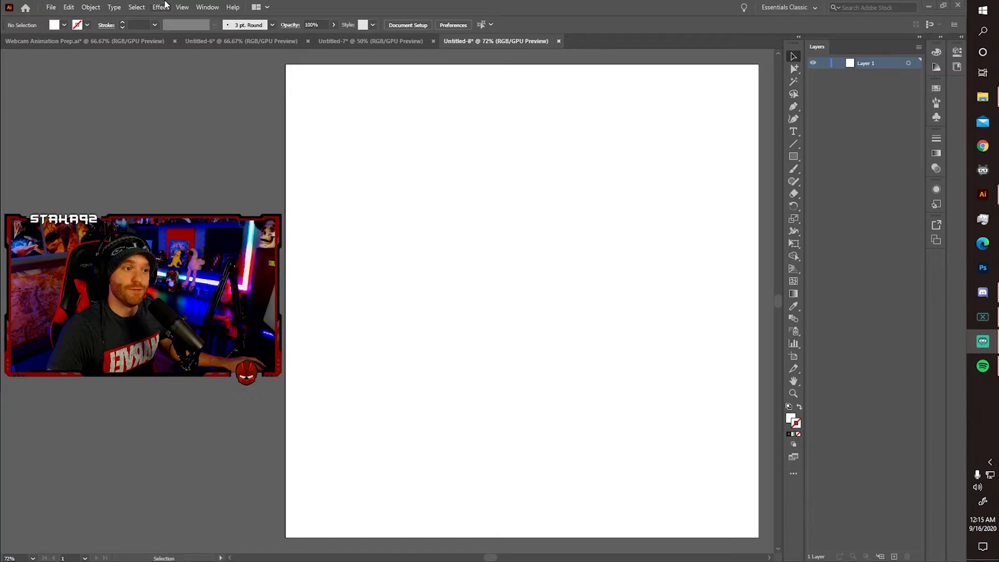
Step: Show the grid over the Untitled-8 artboard and zoom out slightly to fit it
click(179, 8)
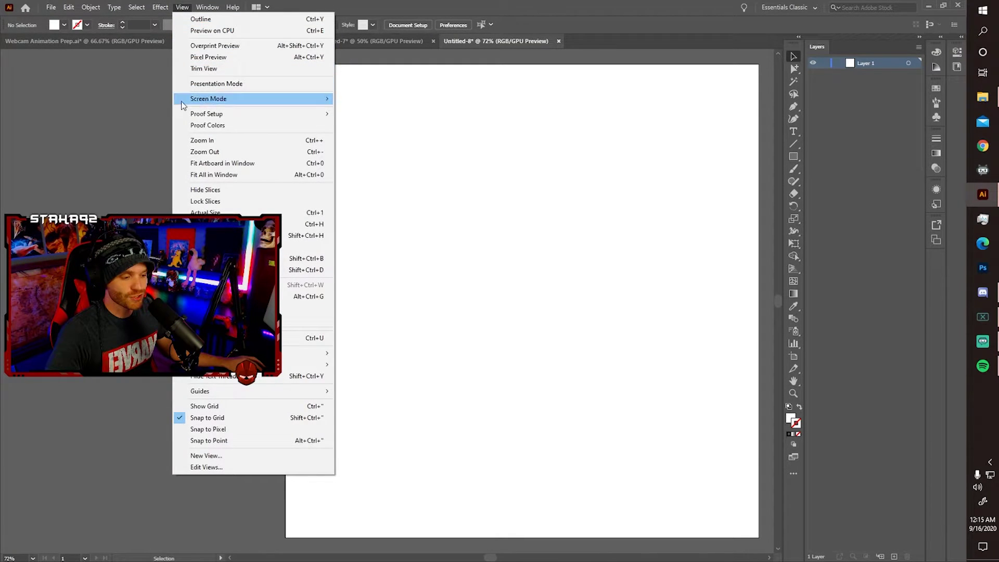
click(218, 412)
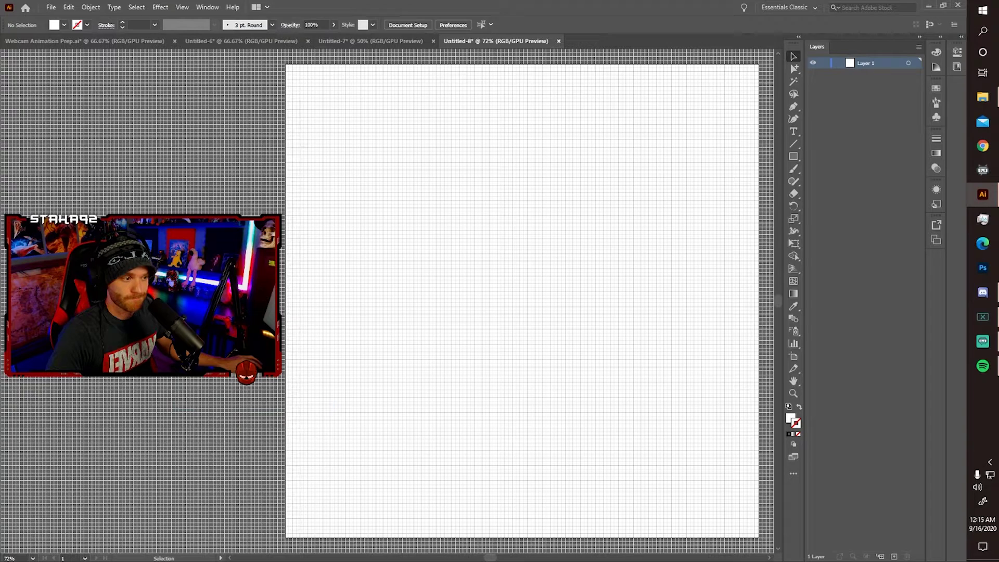
click(182, 7)
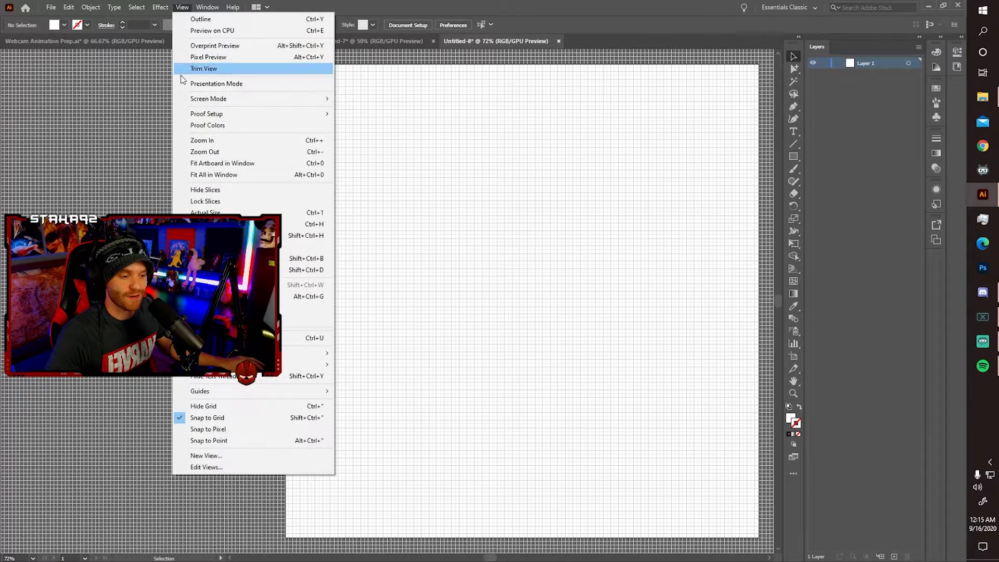
click(241, 441)
key(ctrl+minus)
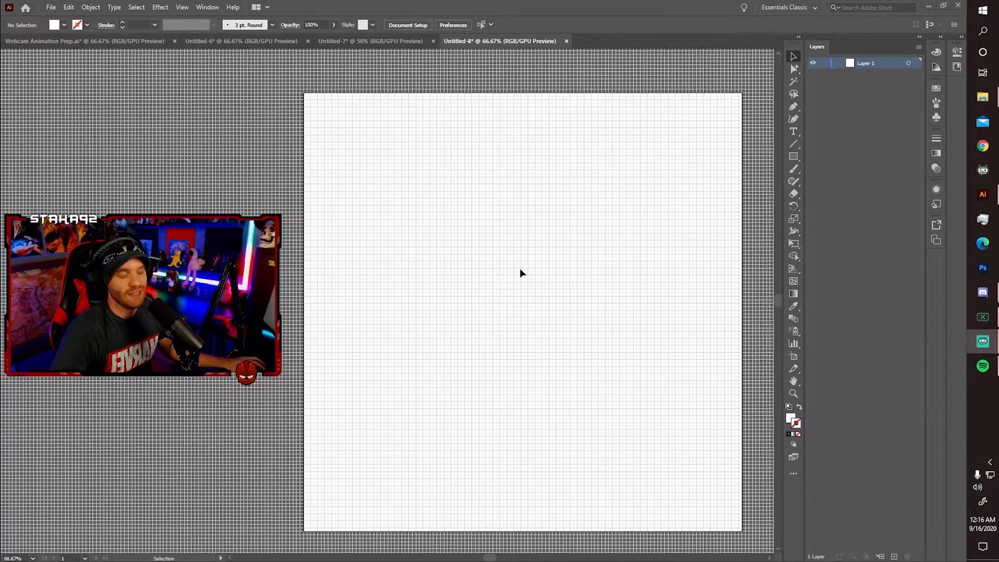
Step: Enable Simulate Colored Paper in Document Setup so the artboard turns grey, then nudge the view
click(409, 26)
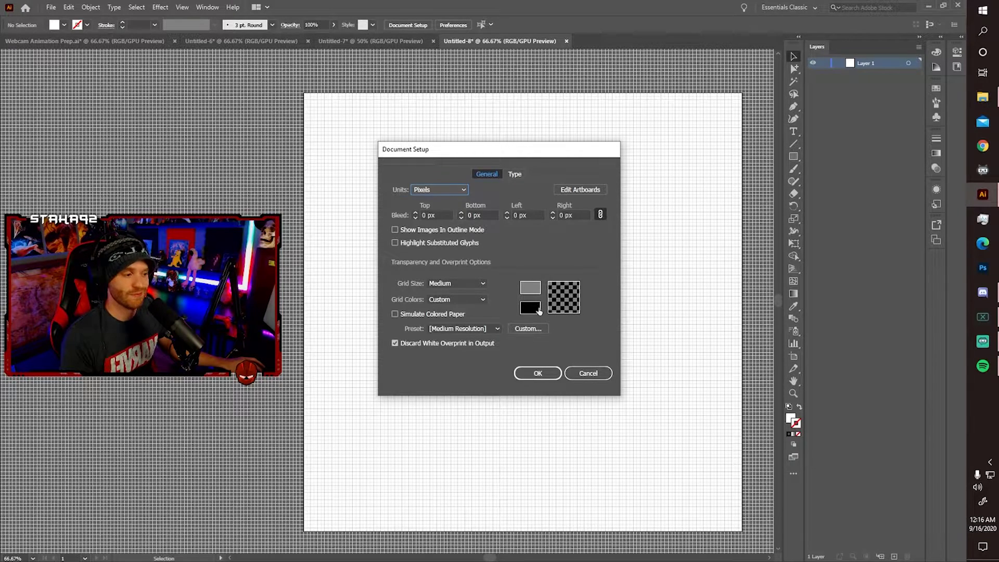
click(395, 314)
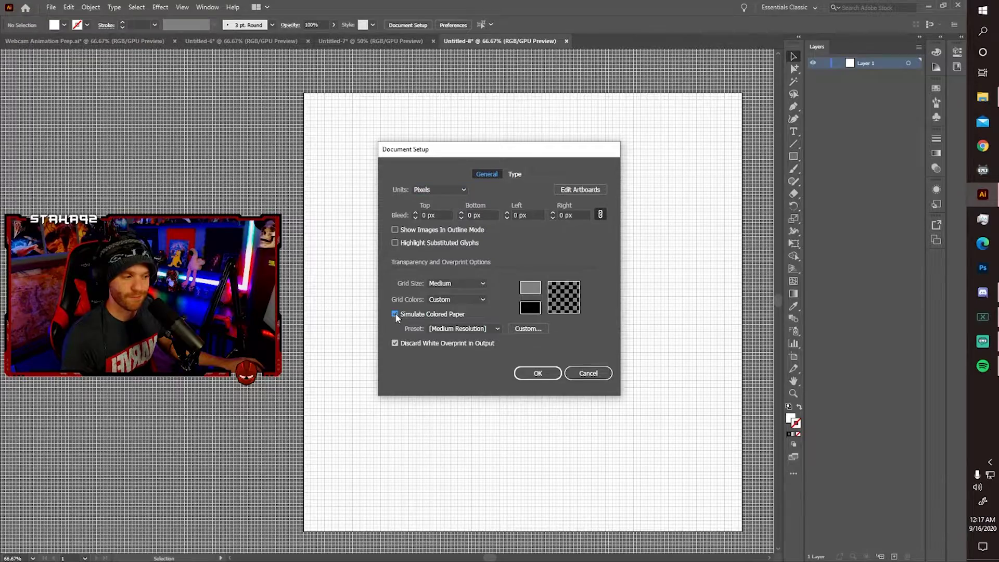
click(537, 373)
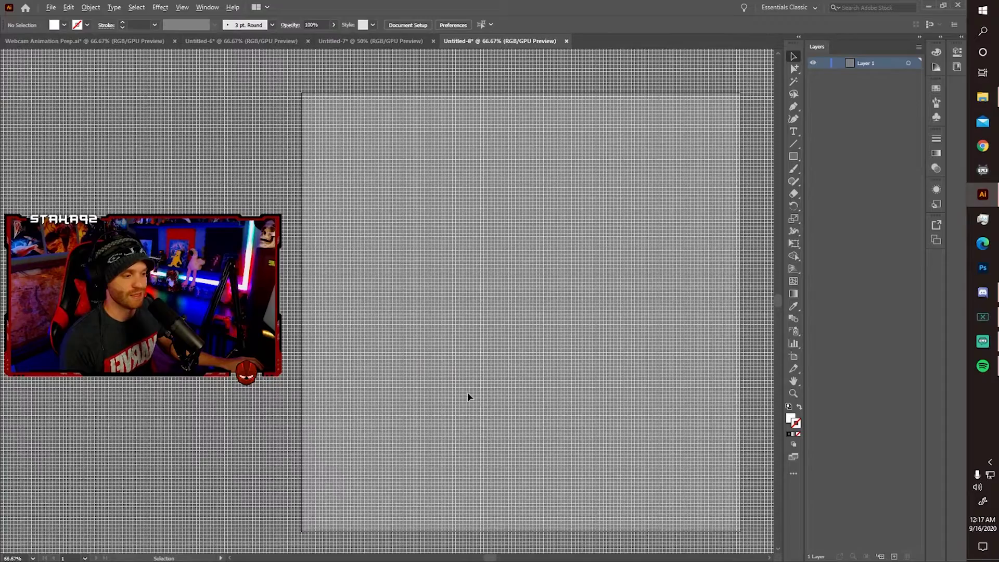
key(h)
mouse_move(552, 345)
mouse_down()
mouse_move(486, 339)
mouse_move(554, 336)
mouse_up()
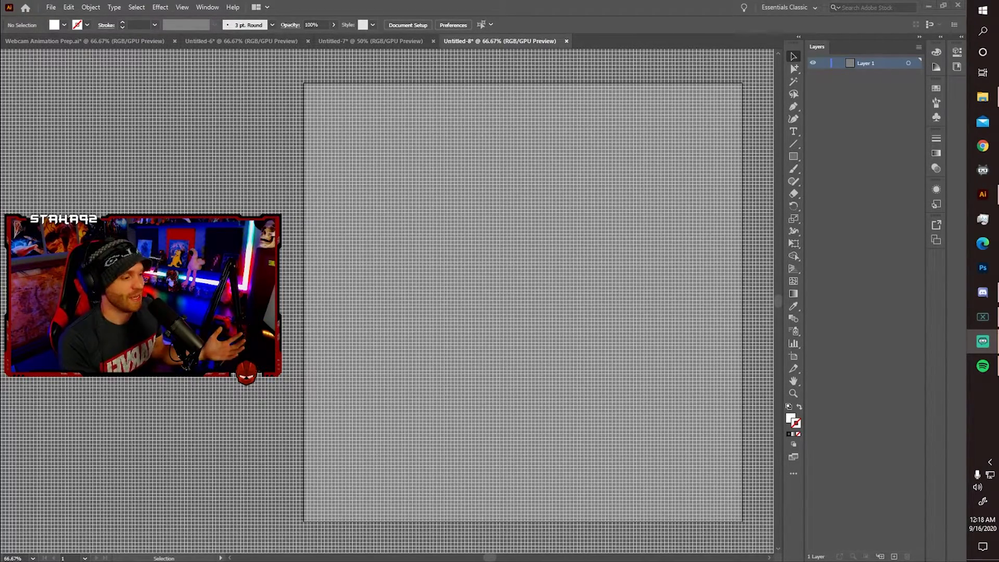
Step: Set the fill to RGB Blue and the stroke to None, ready for the Rectangle tool
key(alt+Tab)
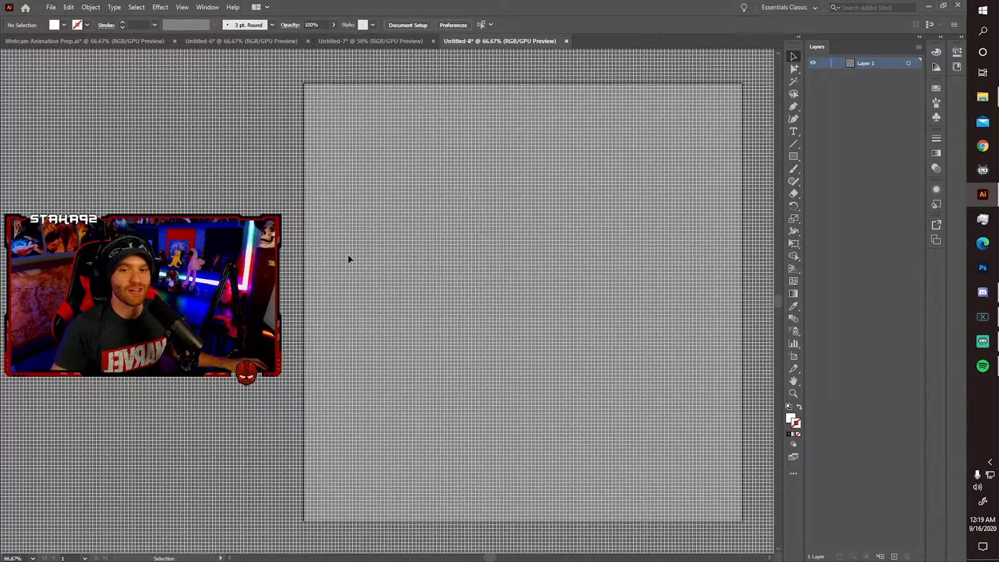
click(64, 26)
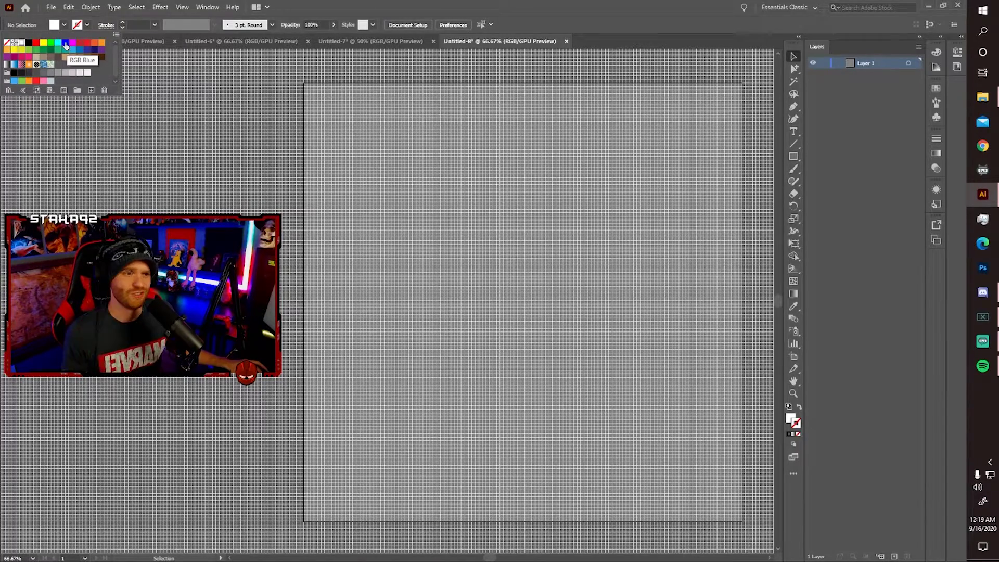
click(66, 46)
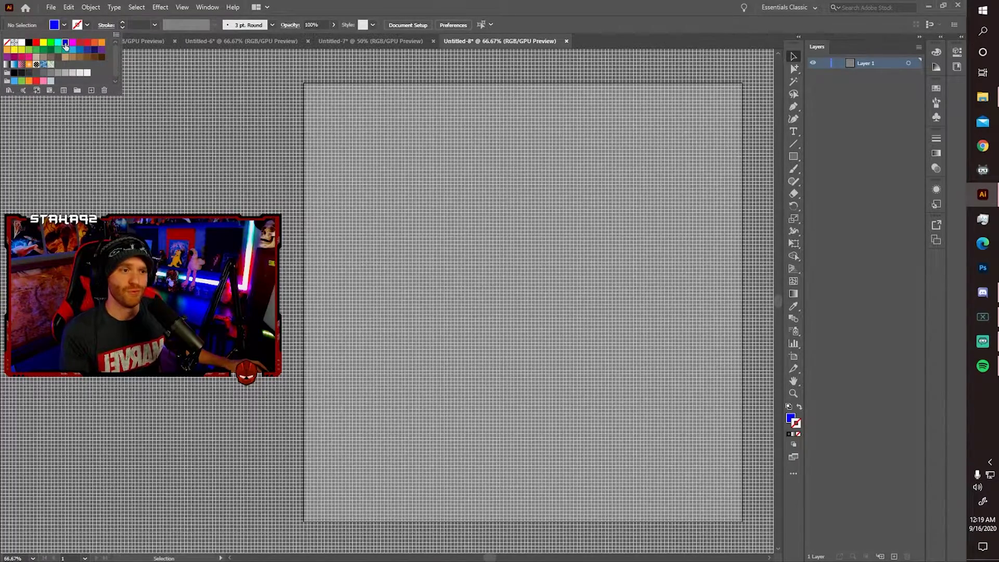
click(87, 25)
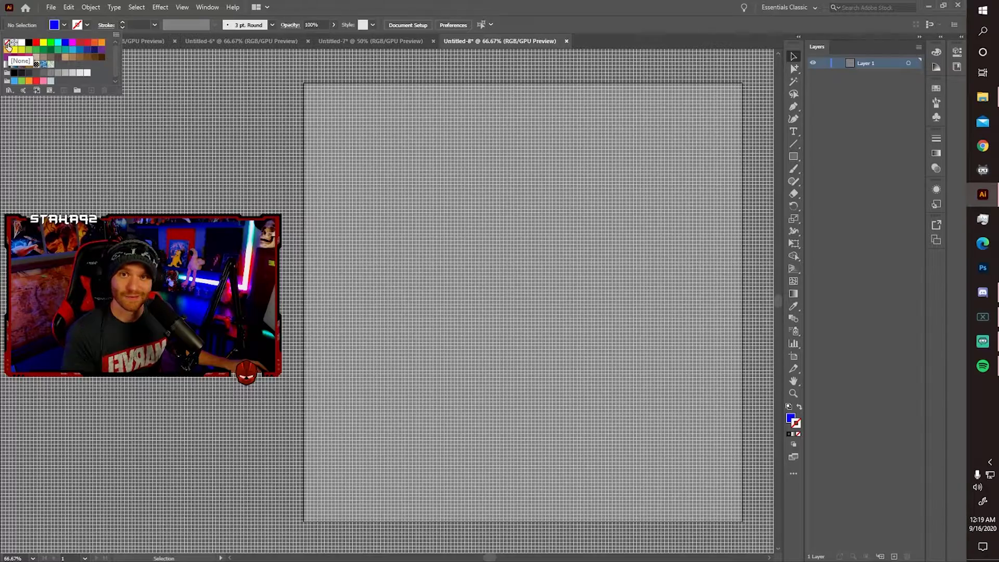
click(7, 46)
key(m)
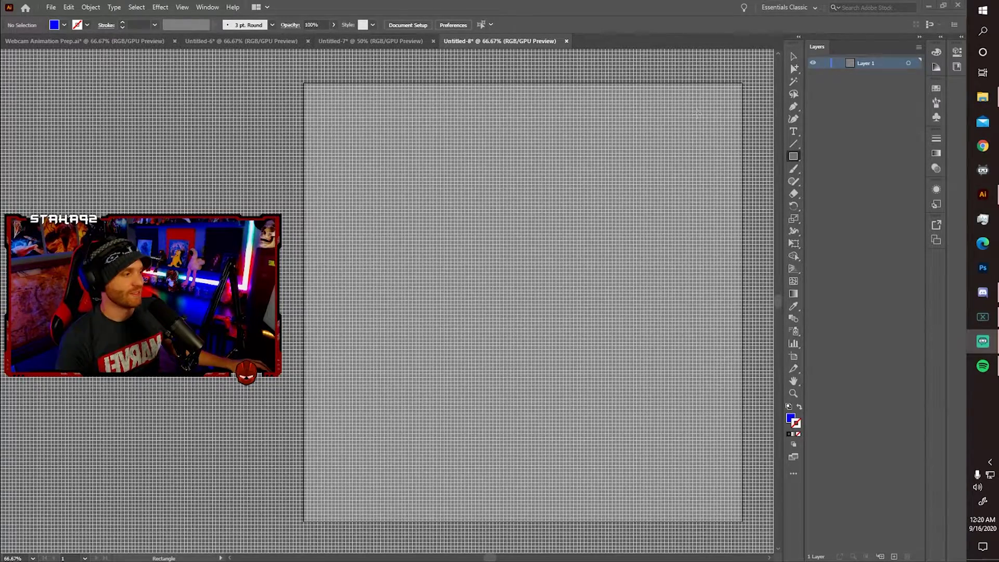
drag(794, 161, 826, 157)
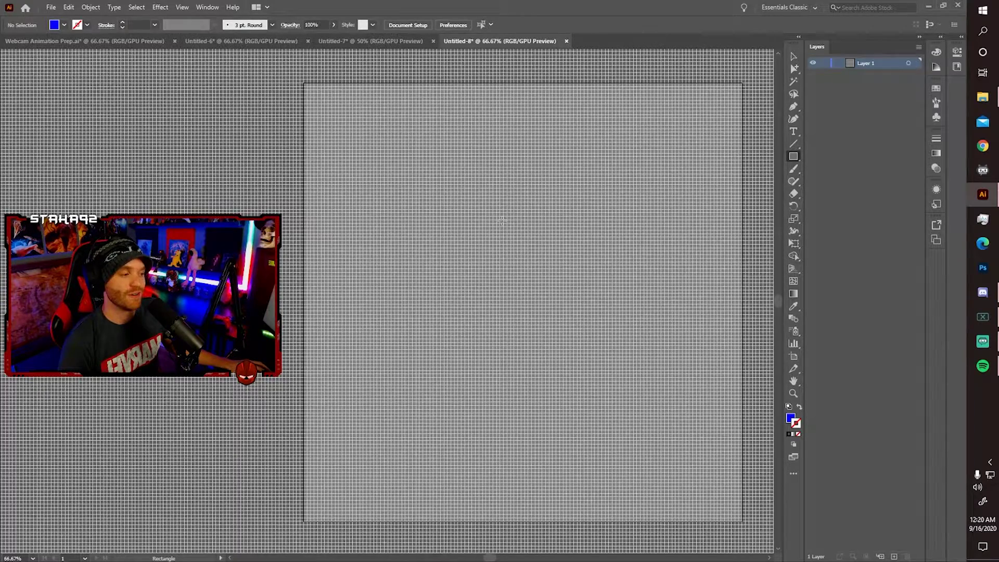
Step: Create a 1280 × 720 px blue rectangle by entering its exact size
click(498, 239)
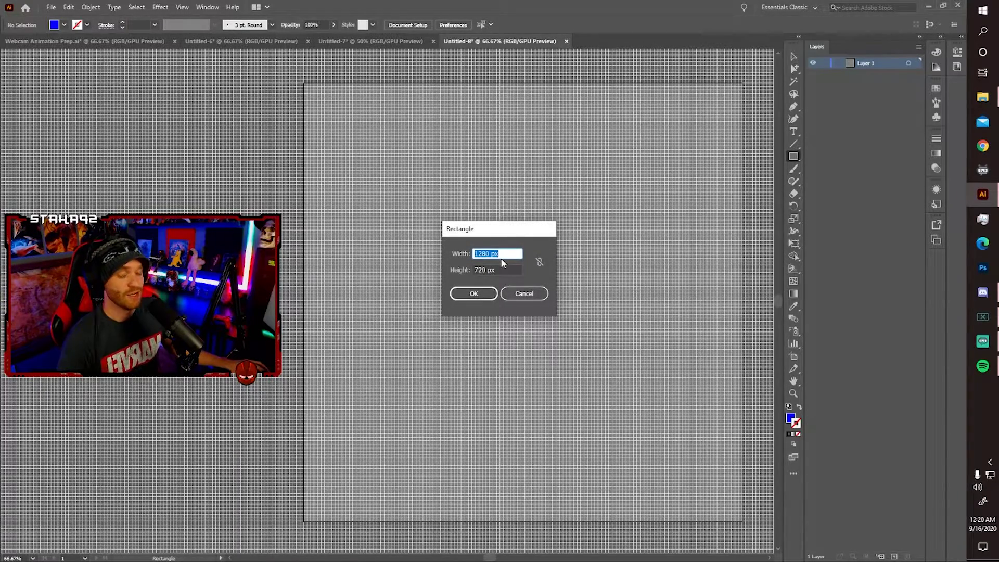
key(alt+Tab)
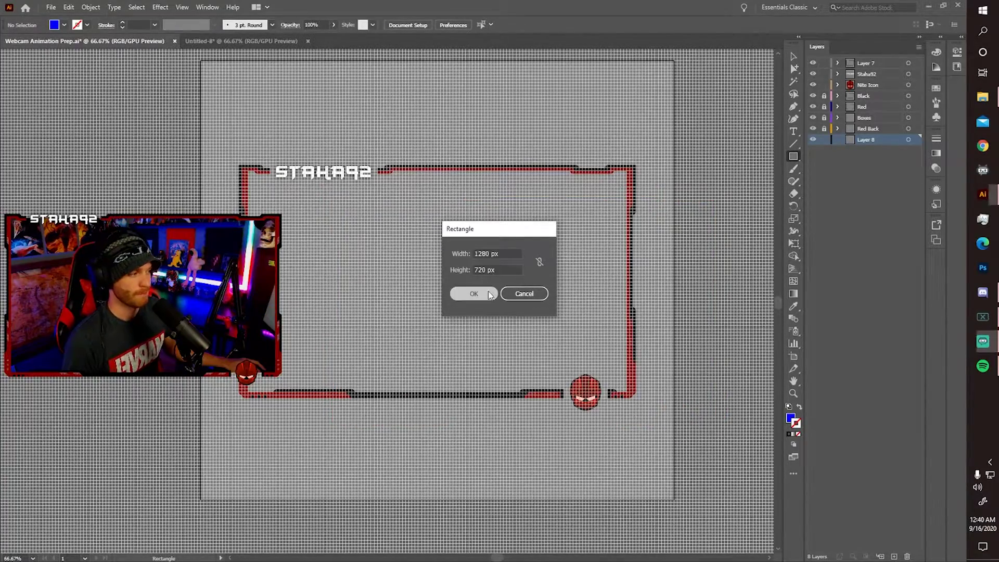
click(473, 294)
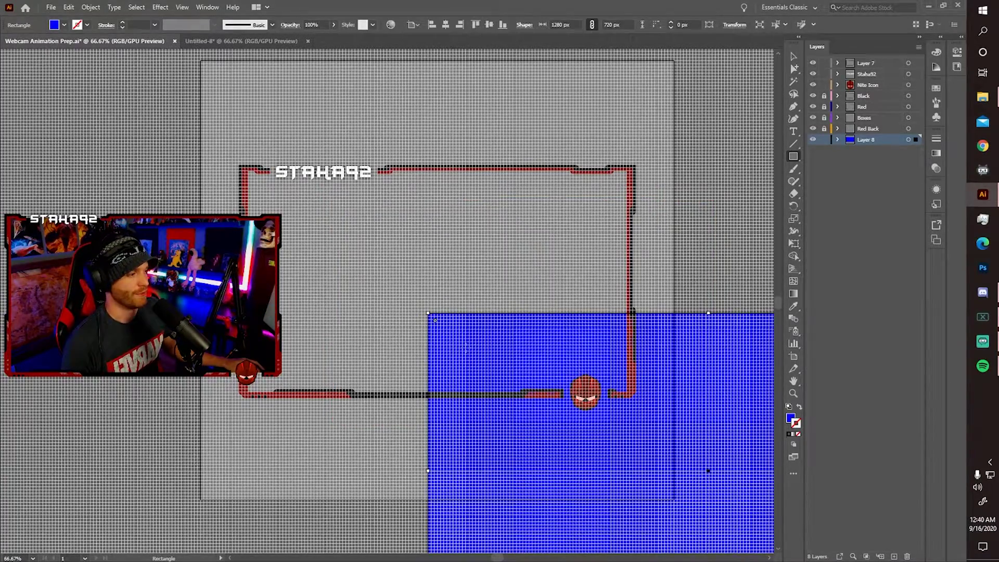
Step: Move the blue rectangle up and left over the red-and-black frame's top
click(793, 57)
drag(709, 388, 468, 263)
scroll(310, 230, up, 5)
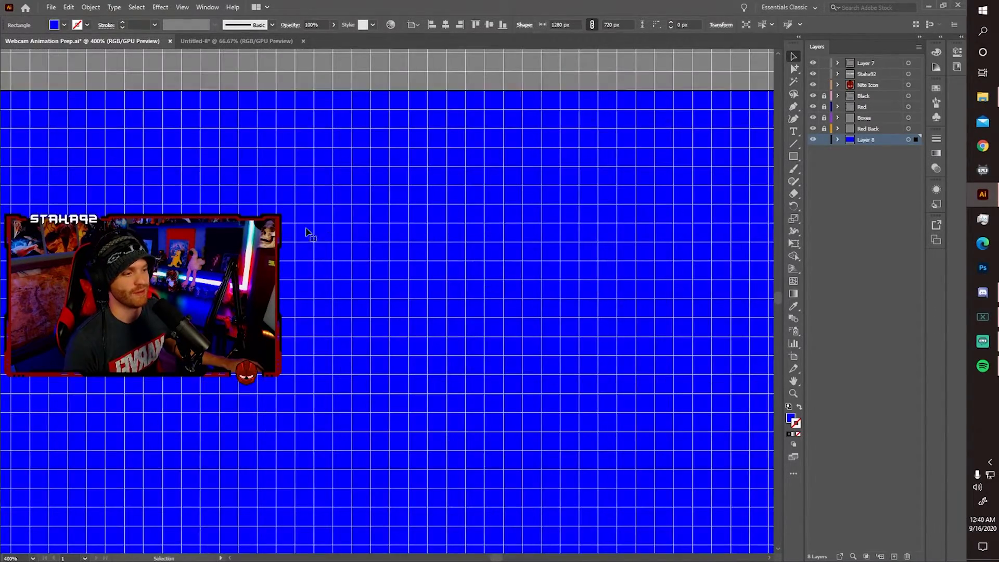
drag(310, 229, 651, 261)
scroll(651, 260, down, 2)
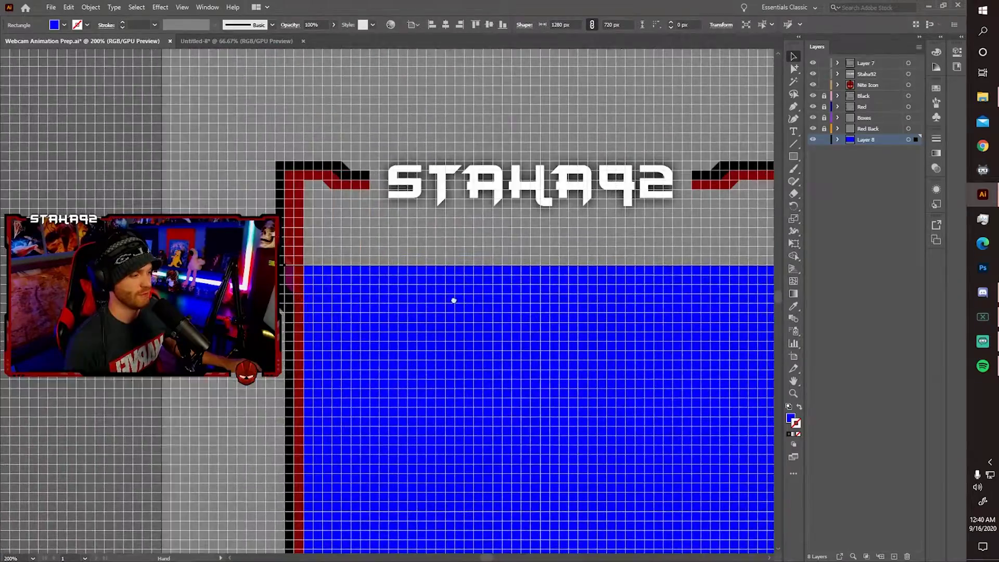
drag(449, 317, 451, 232)
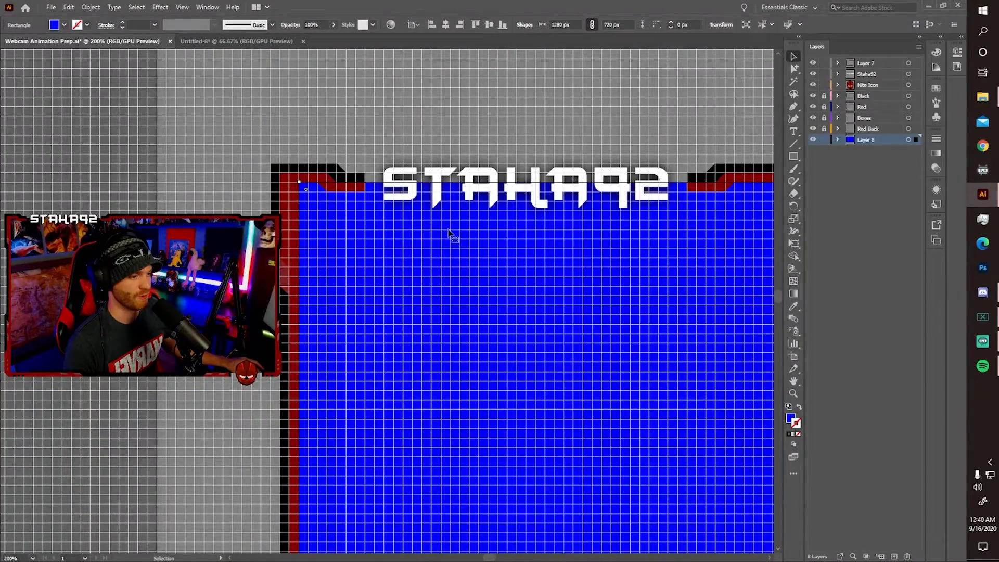
scroll(276, 176, down, 3)
scroll(521, 342, right, 2)
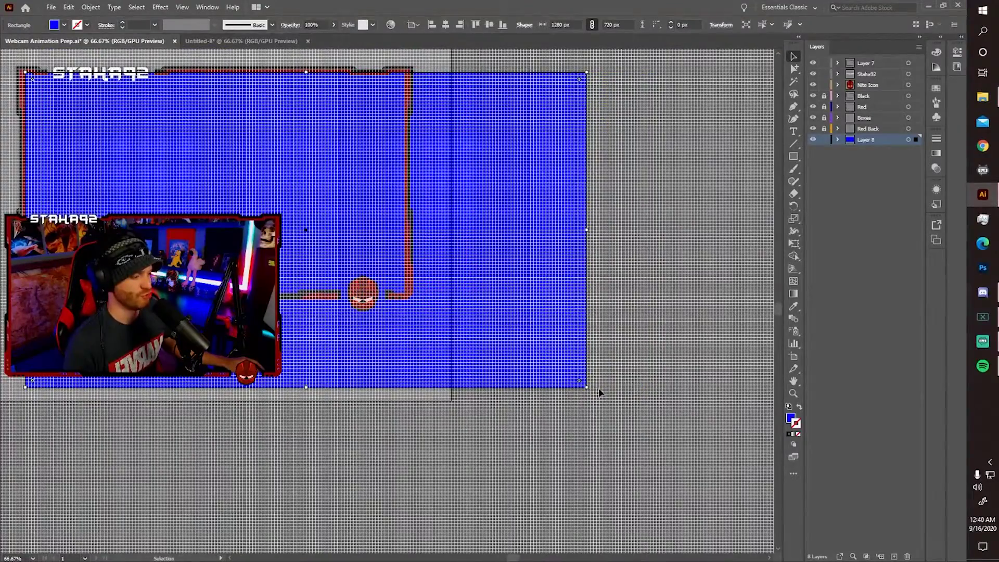
Step: Resize the blue rectangle to 864 × 504 px to fill the frame's interior
drag(588, 387, 406, 293)
scroll(394, 292, up, 7)
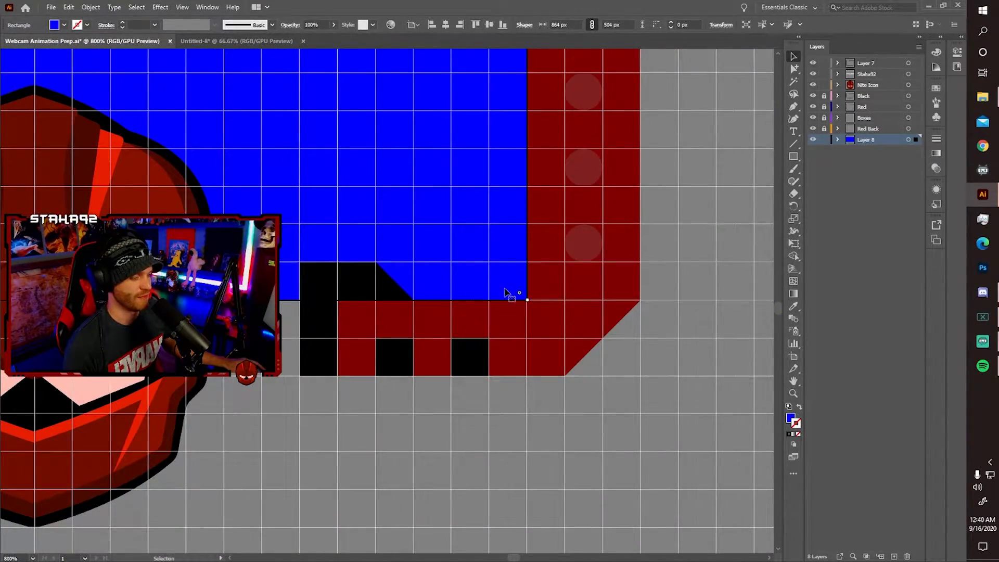
scroll(515, 297, down, 7)
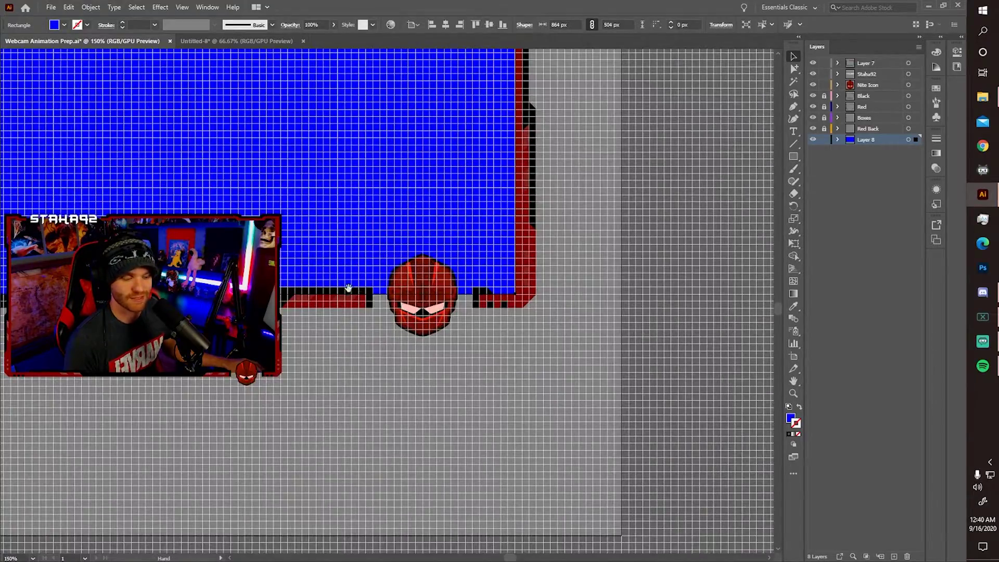
drag(350, 290, 570, 300)
scroll(570, 301, down, 3)
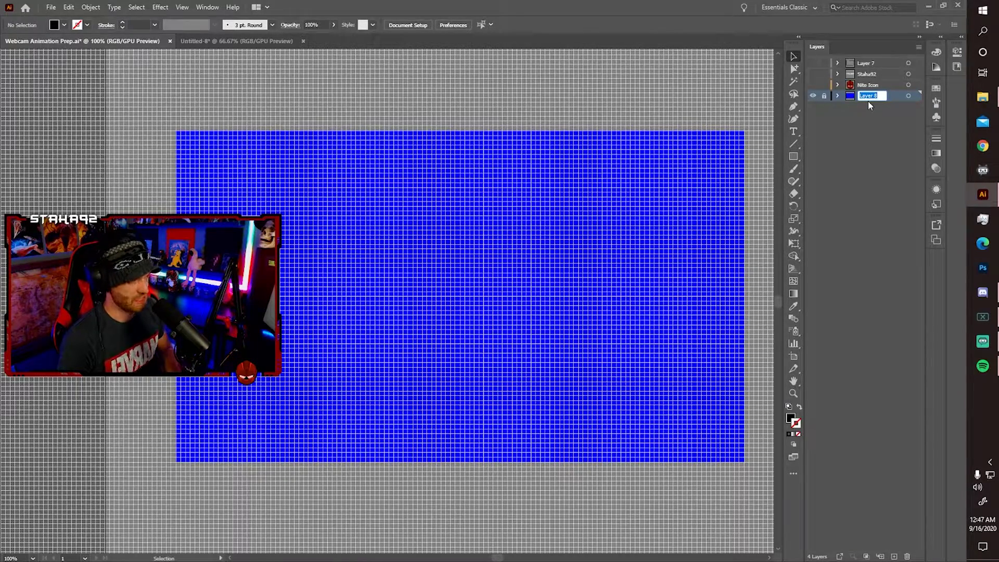
Step: Rename Layer 8 to 'Webcam' and add a new layer named 'Primary' above it
text(Webcam)
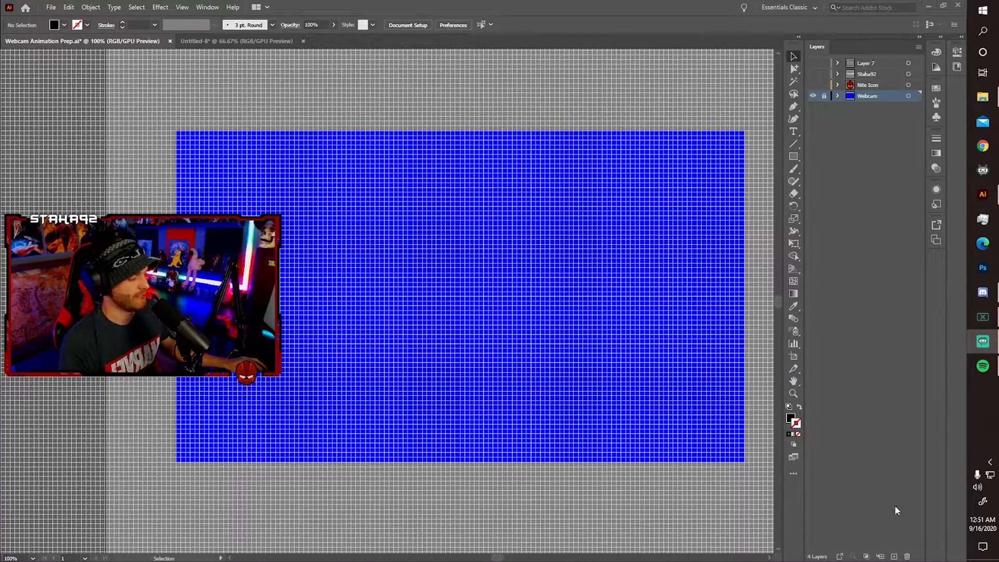
click(894, 556)
double_click(866, 96)
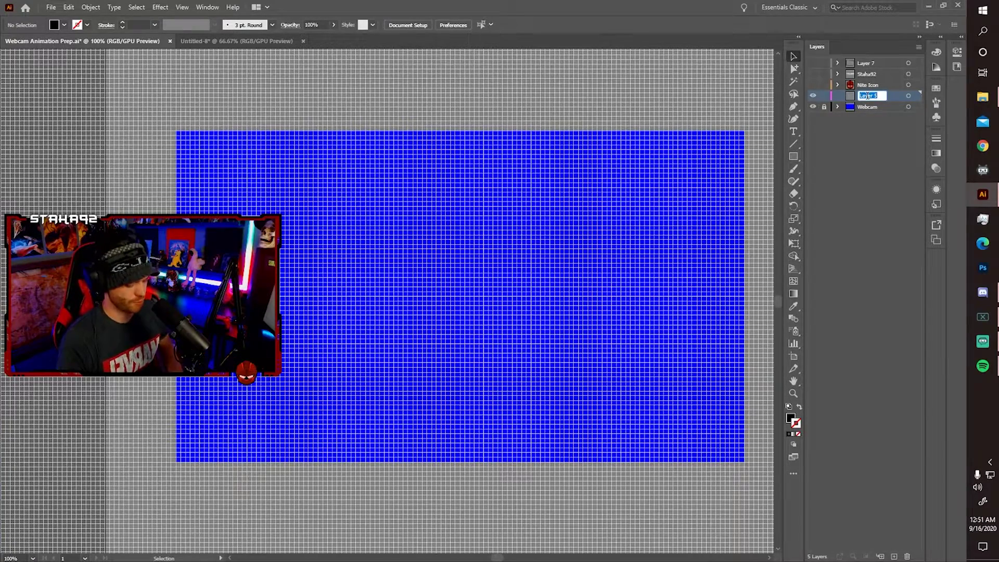
text(P)
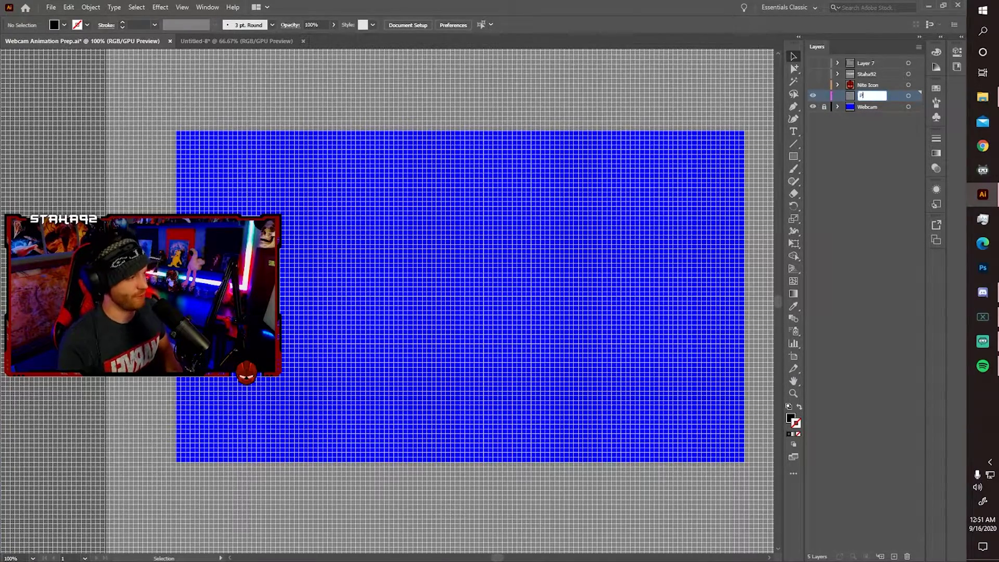
text(rimery)
key(Return)
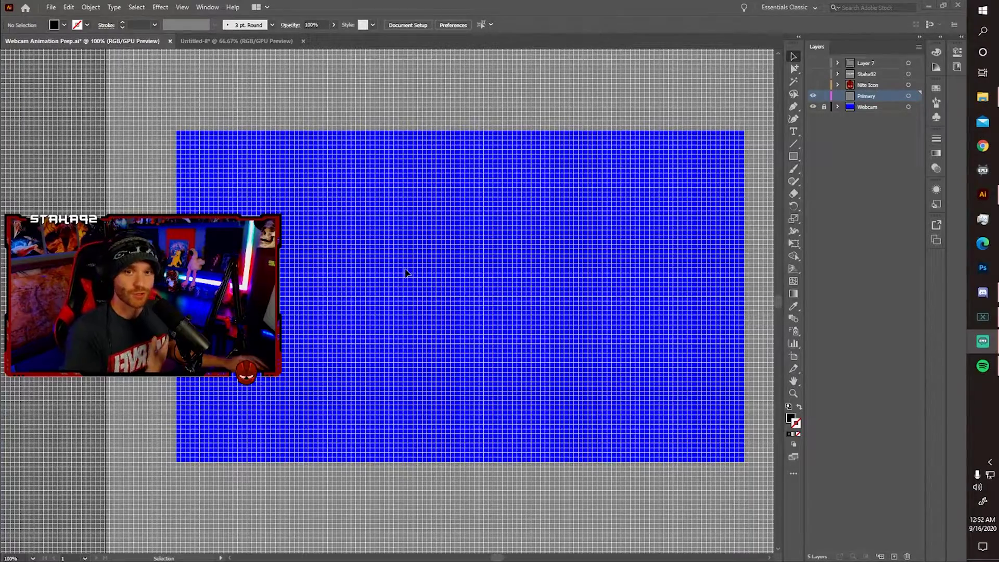
Step: Turn on the Nite Icon, Staha92 and Layer 7 layers and select the frame group to fade it
click(813, 84)
click(812, 73)
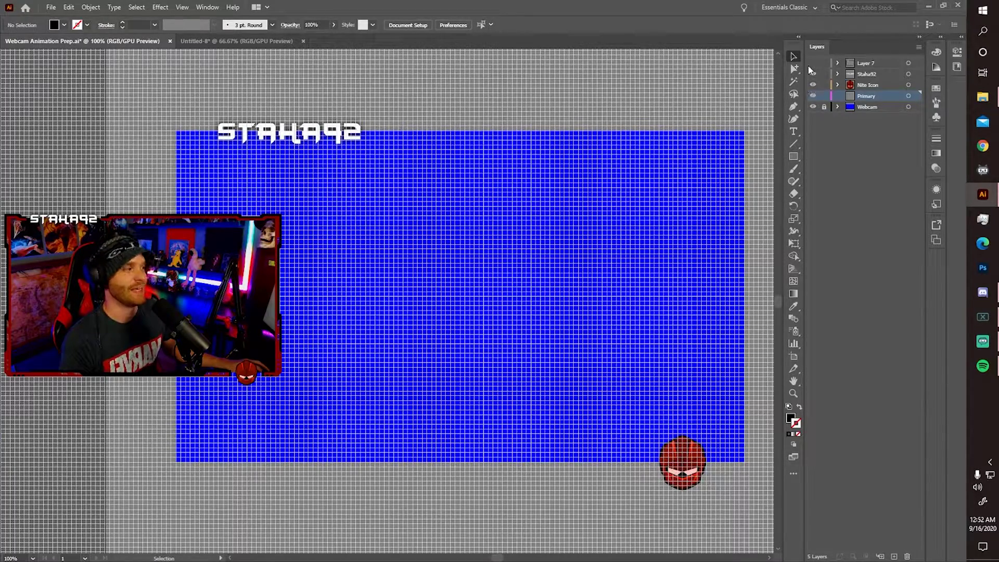
click(813, 63)
click(909, 63)
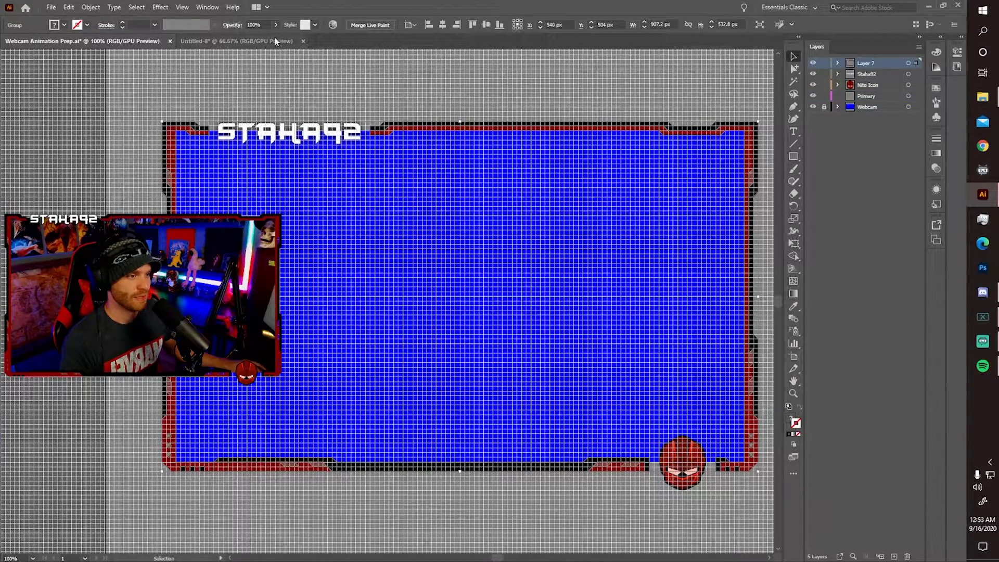
click(236, 23)
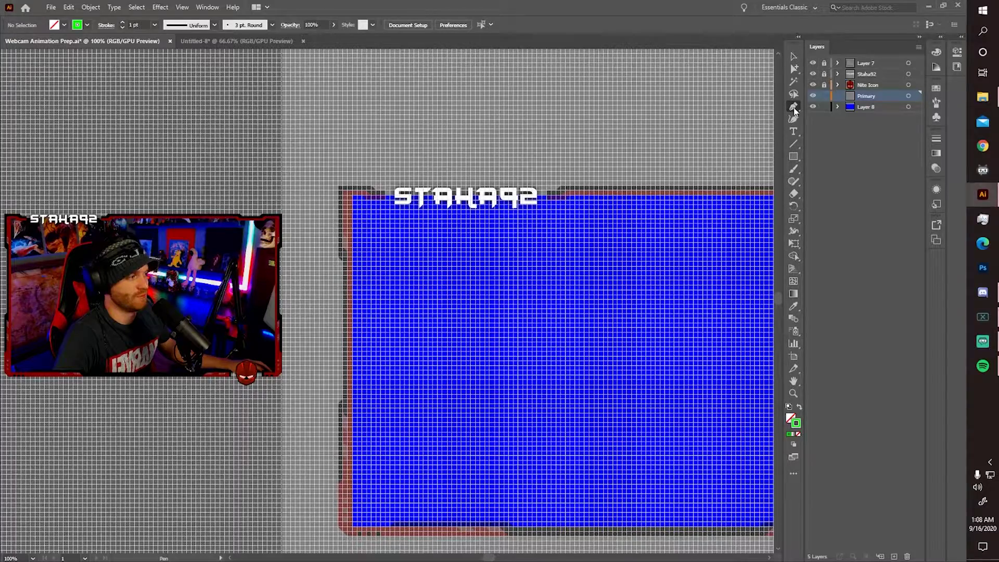
Step: Trace the frame's top-left inner edge with the Pen tool using a green stroke
click(793, 108)
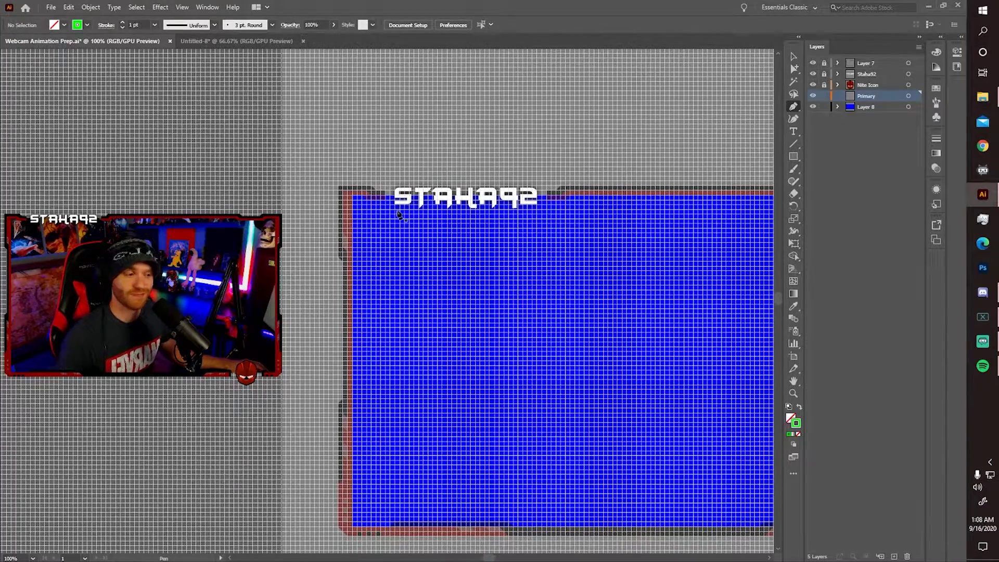
scroll(380, 208, up, 5)
drag(380, 209, 429, 237)
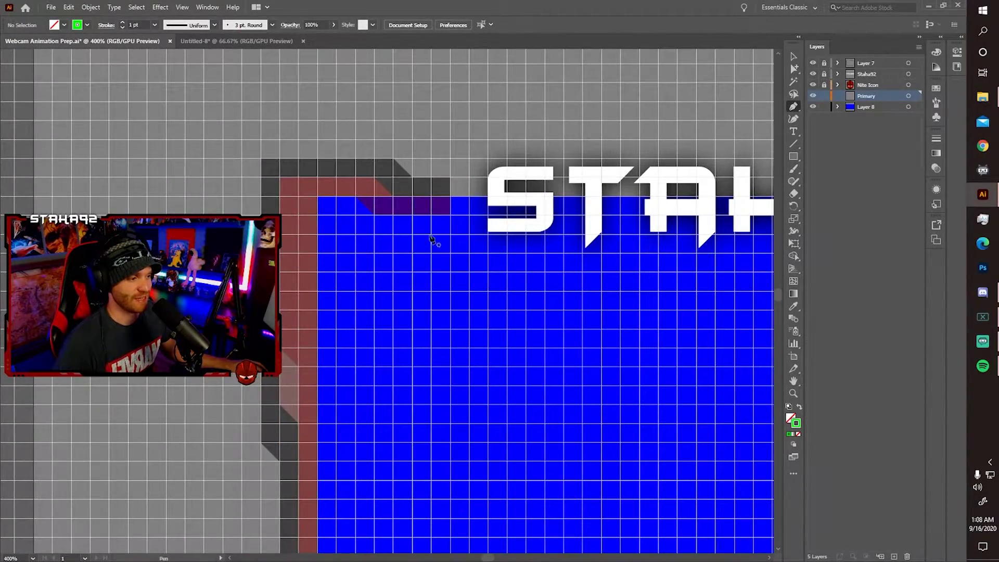
click(450, 196)
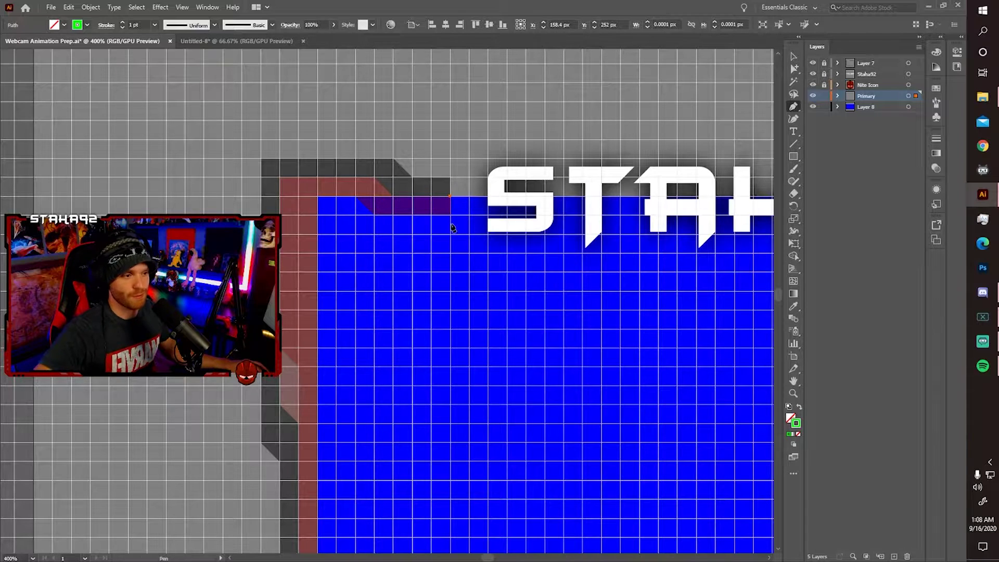
click(450, 196)
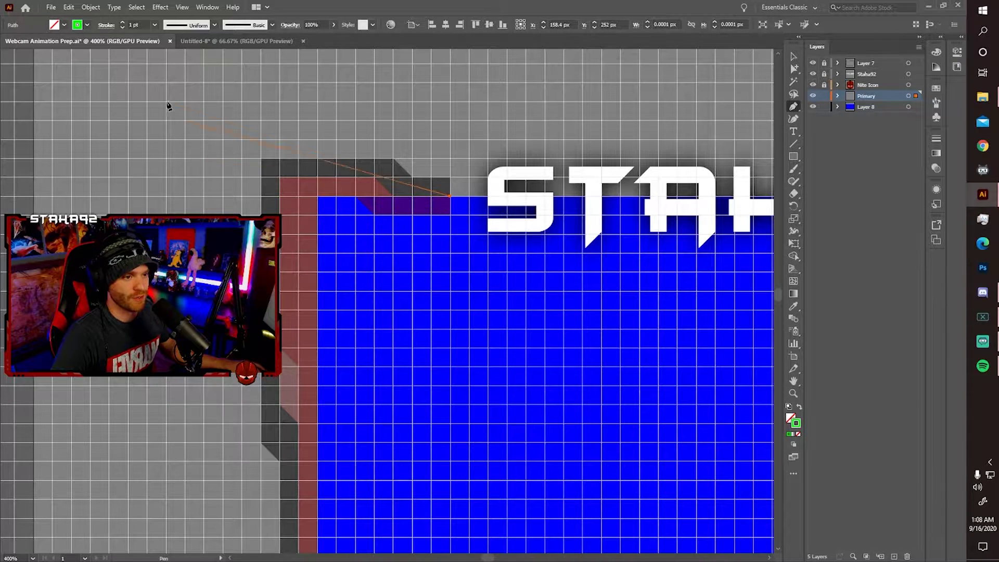
click(86, 25)
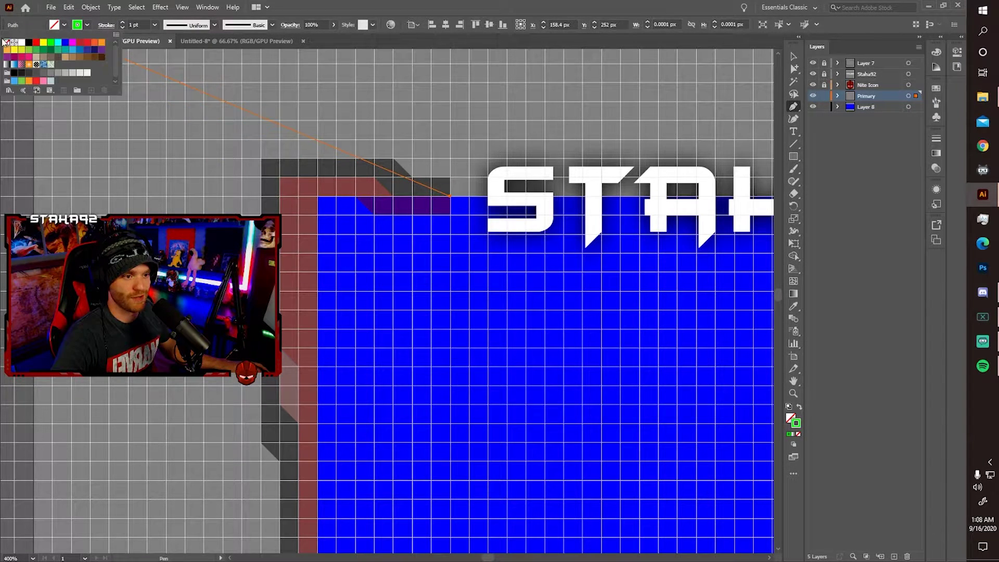
click(86, 25)
click(87, 25)
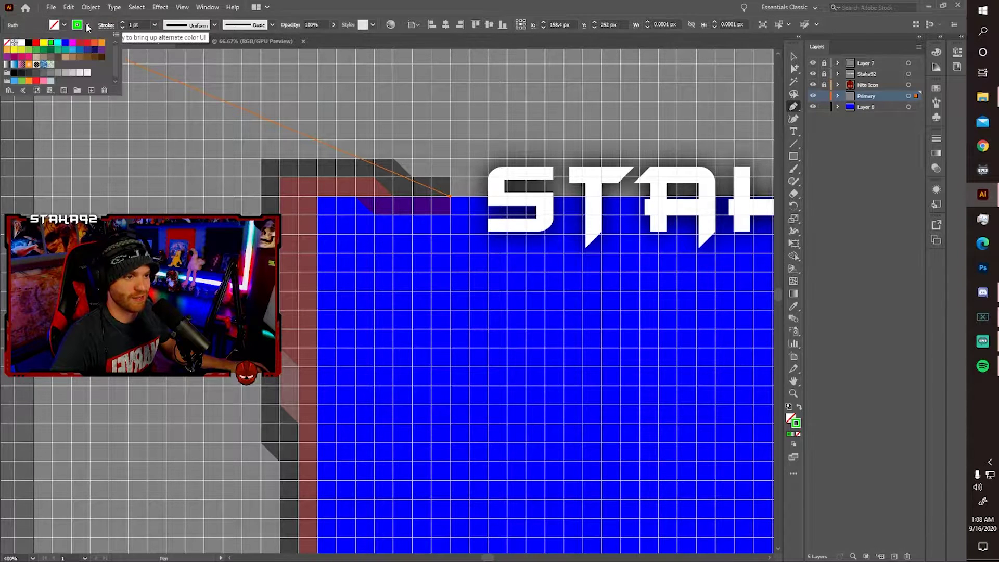
click(287, 11)
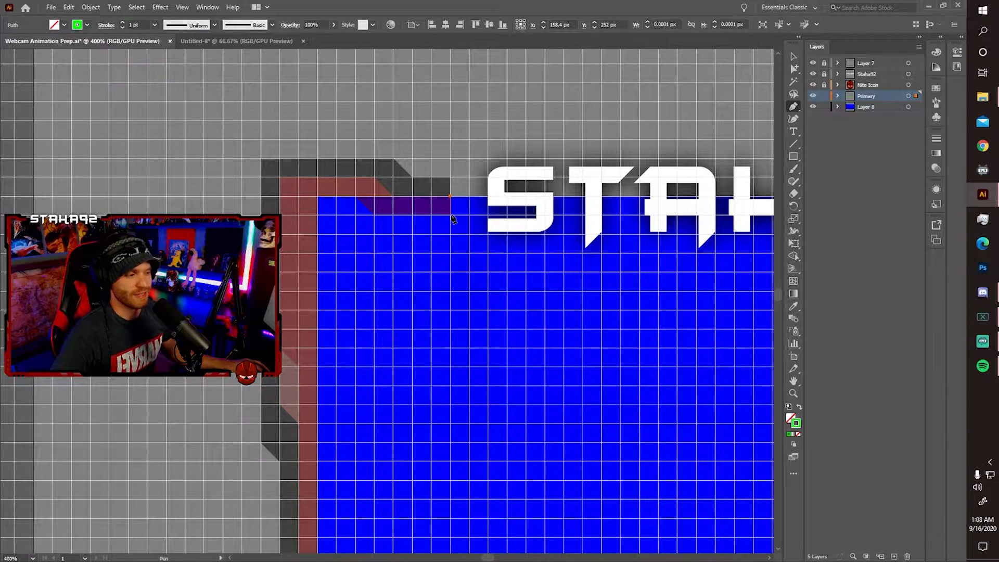
click(450, 215)
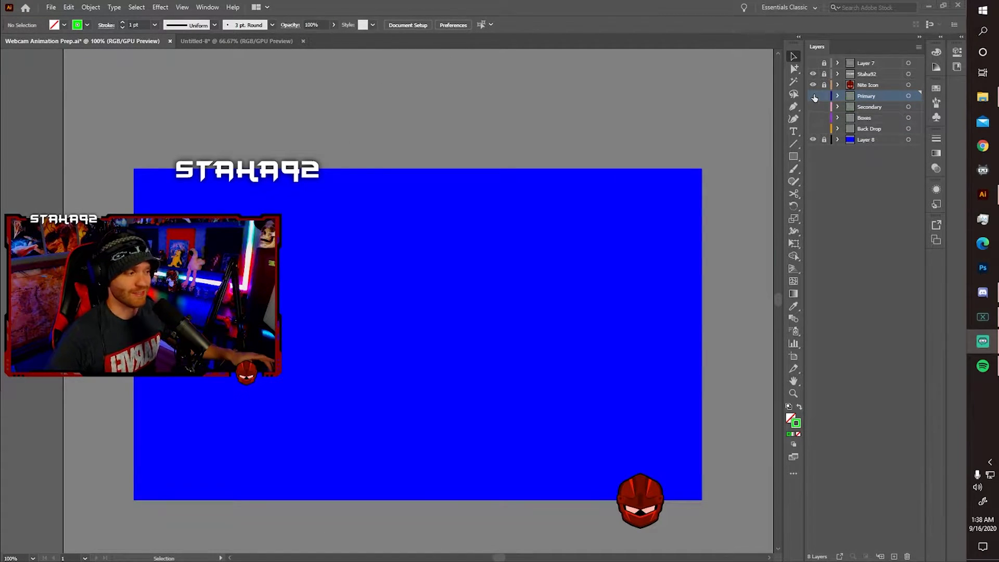
Step: Make the Primary, Secondary, Boxes and Back Drop layers visible
click(813, 96)
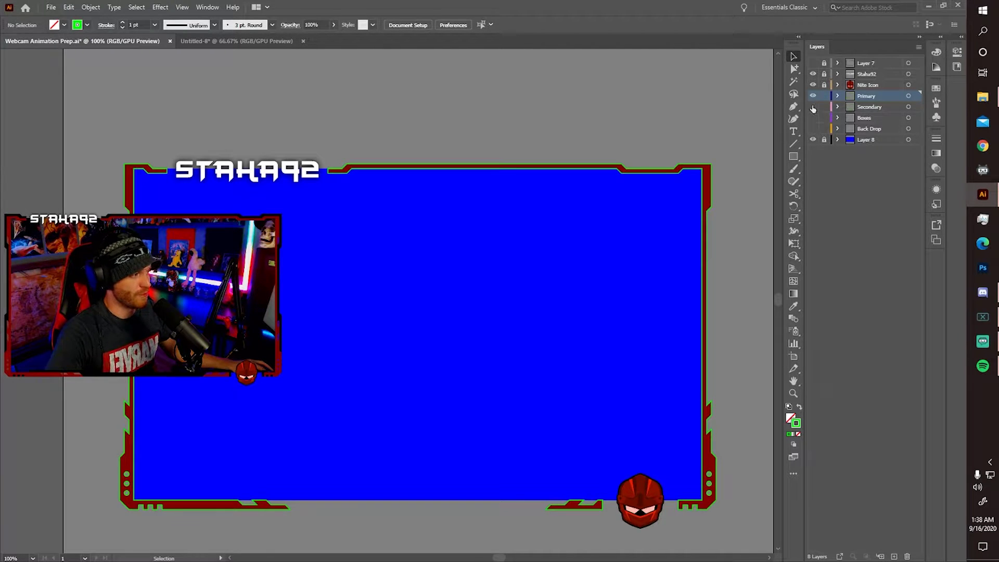
click(812, 106)
click(813, 117)
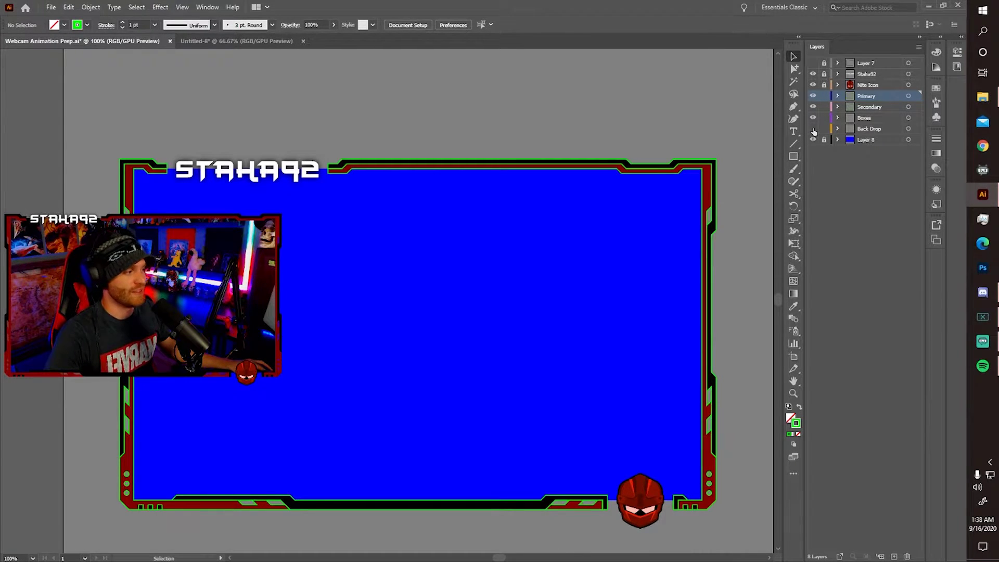
click(813, 129)
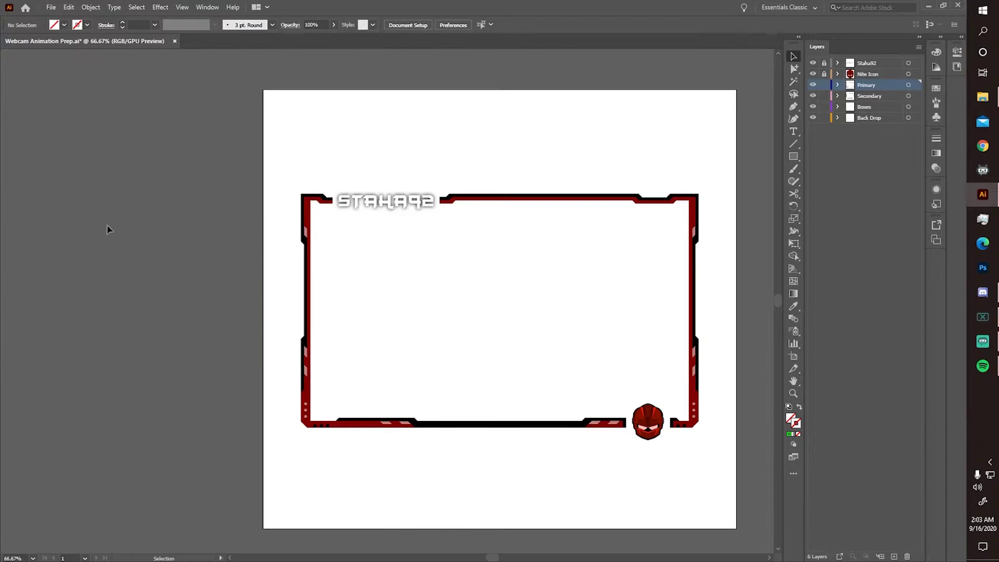
Step: In Save for Web (Legacy), export the 1080 × 1001 px frame as PNG-24 with Transparency on
click(49, 9)
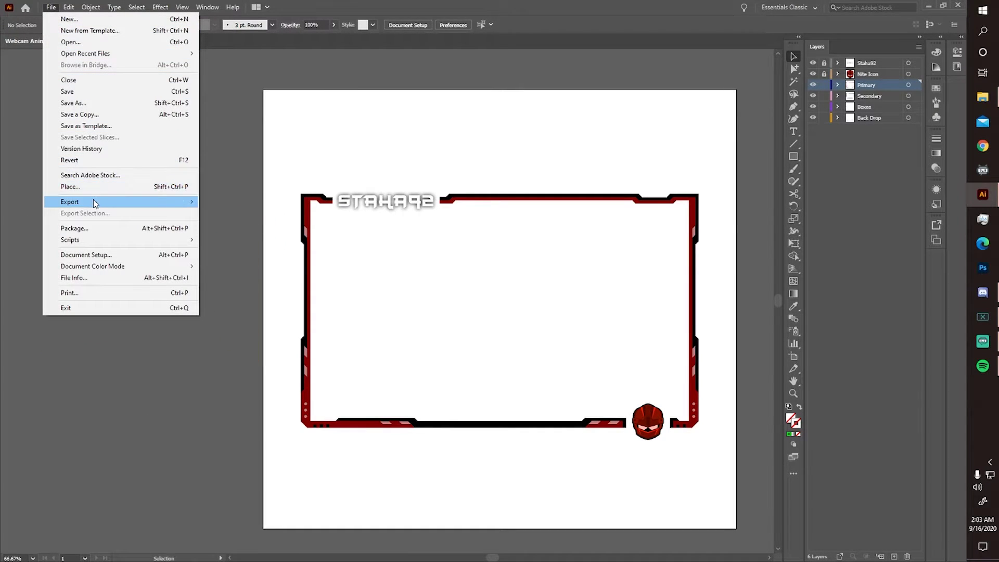
mouse_move(94, 202)
click(253, 225)
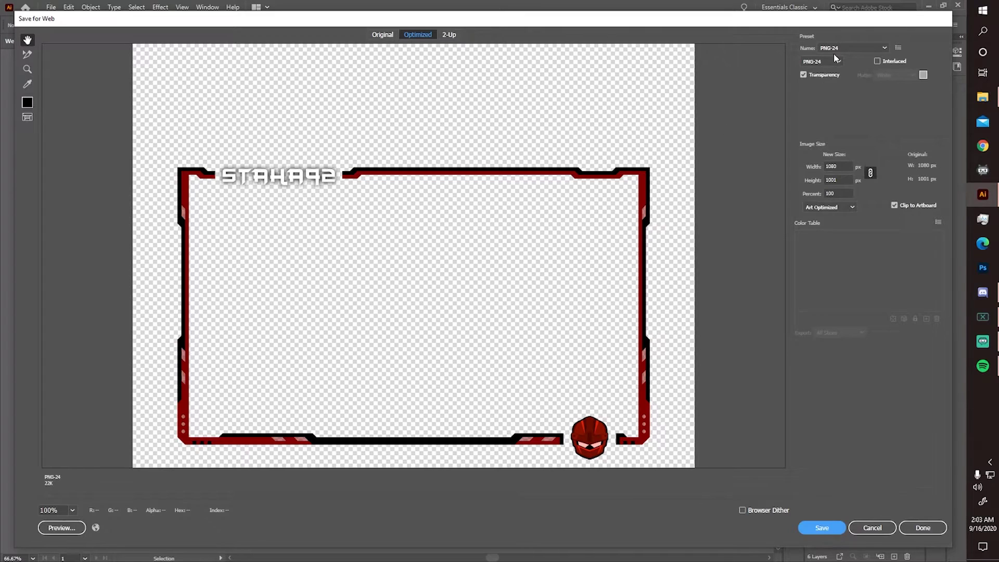
click(835, 61)
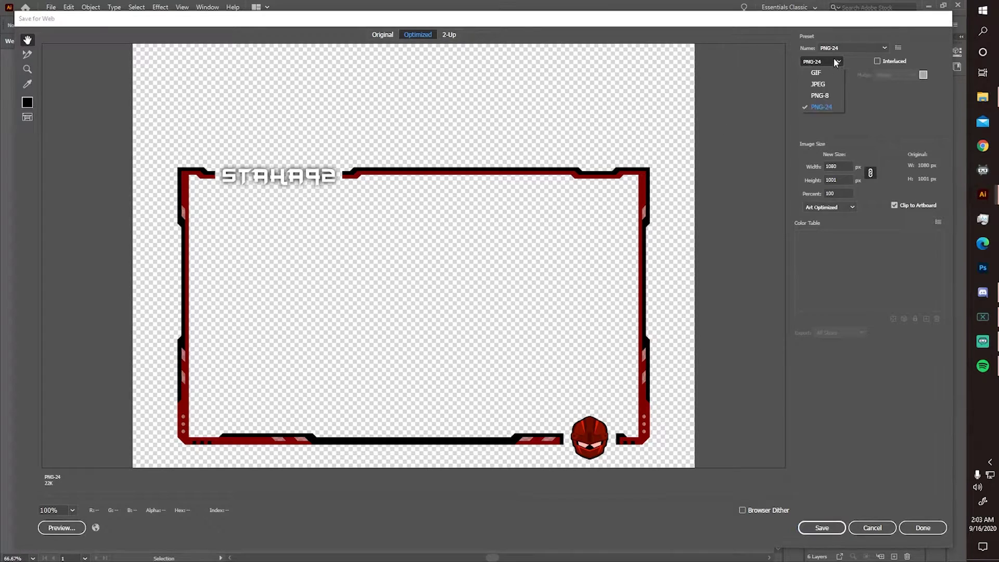
click(831, 107)
click(804, 75)
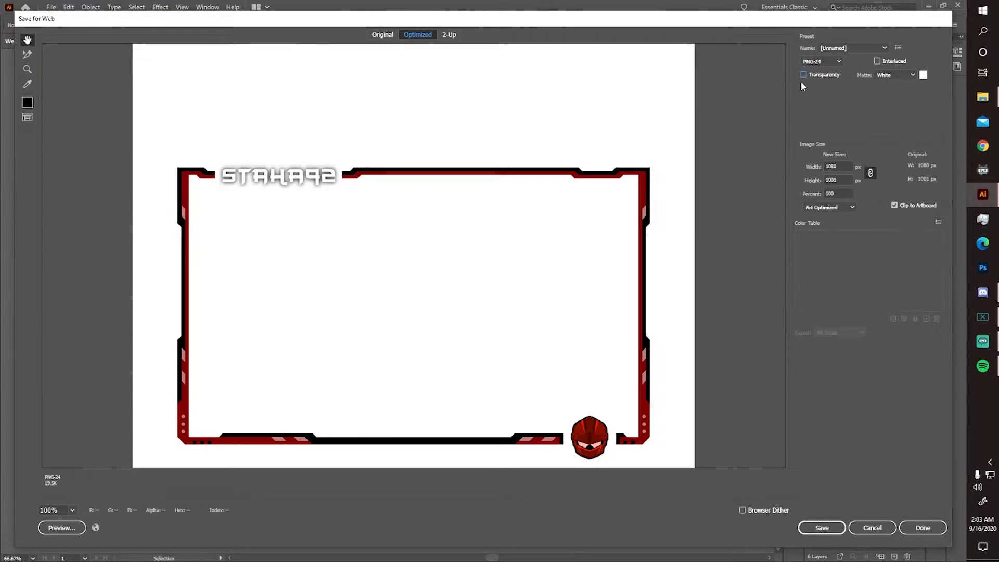
click(803, 74)
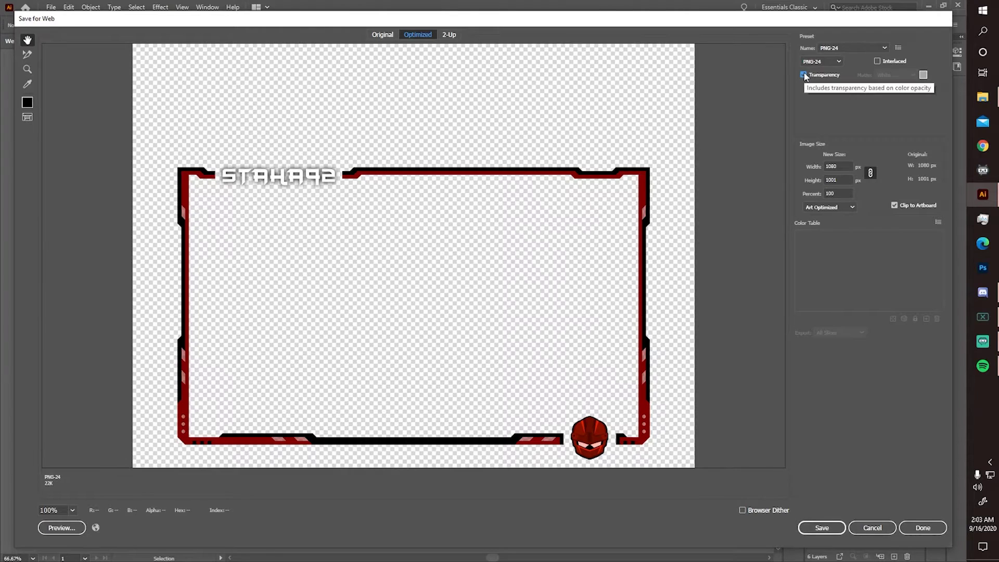